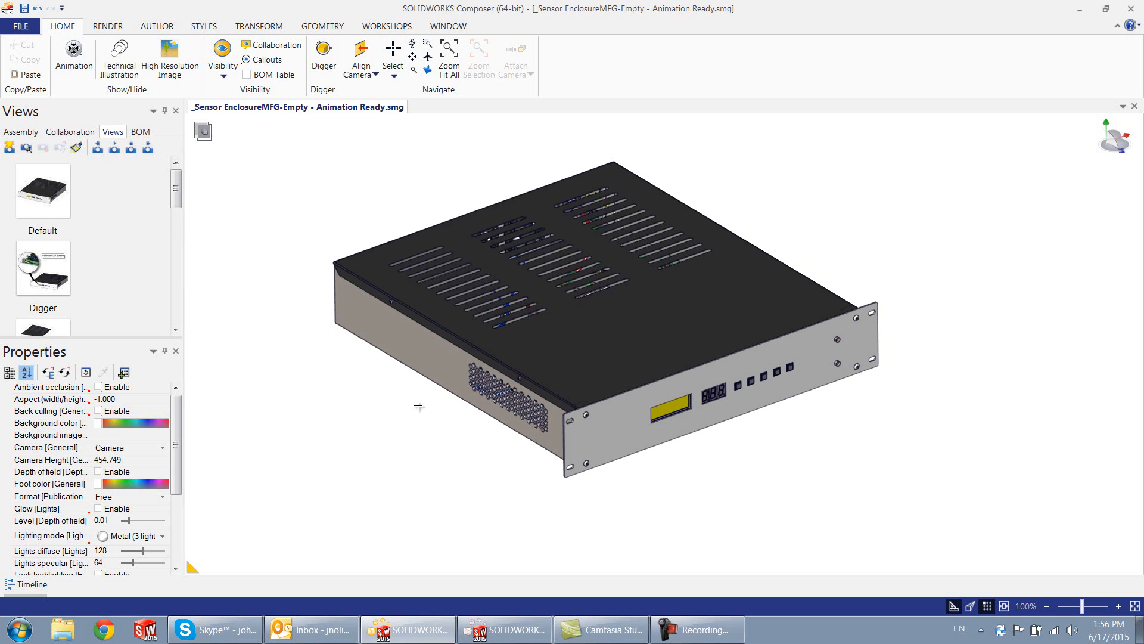
key("Tab")
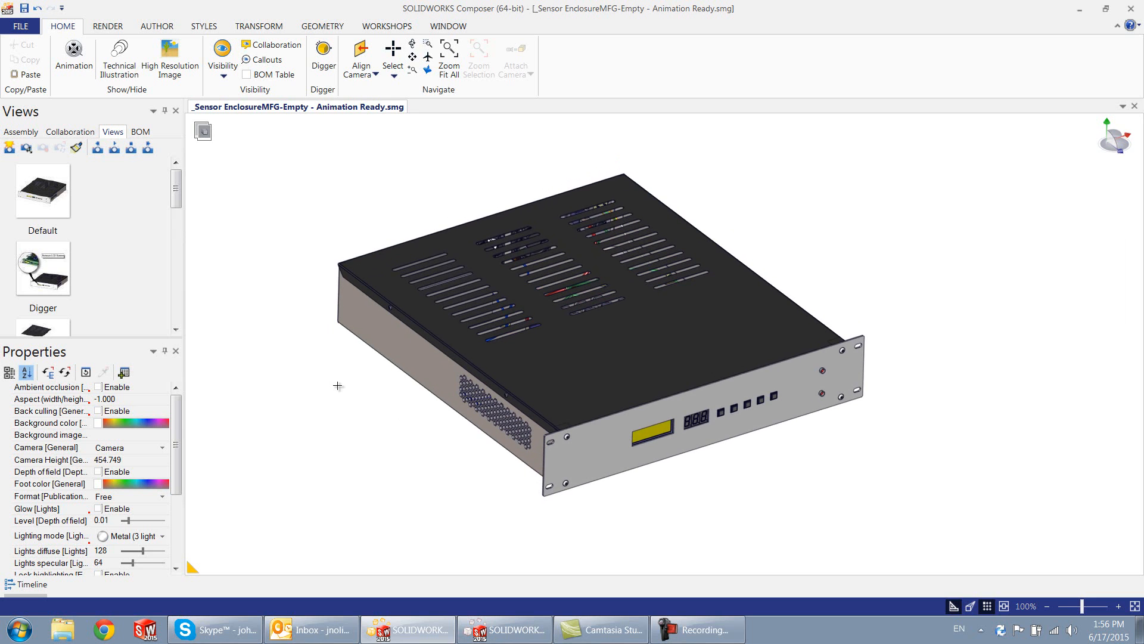
left_click(21, 26)
mouse_move(54, 247)
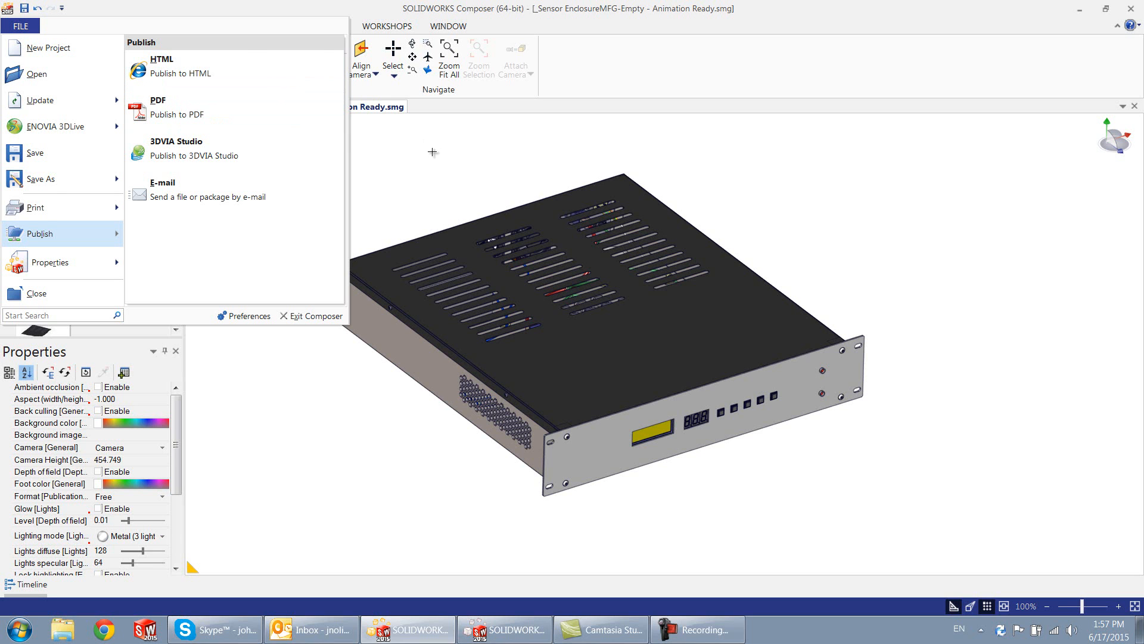
left_click(433, 152)
Switch to Composer Player Pro, inspect the 4240 Spreader Instructions model from another angle, and close the player.
left_click(499, 630)
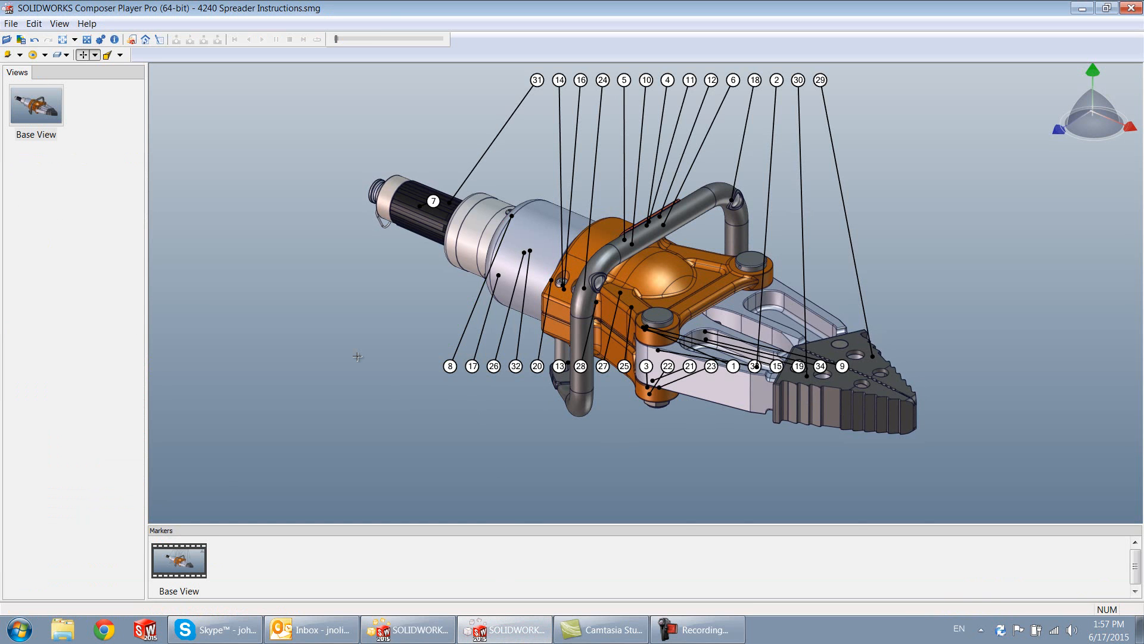
scroll(400, 346, "up", 1)
scroll(401, 346, "down", 2)
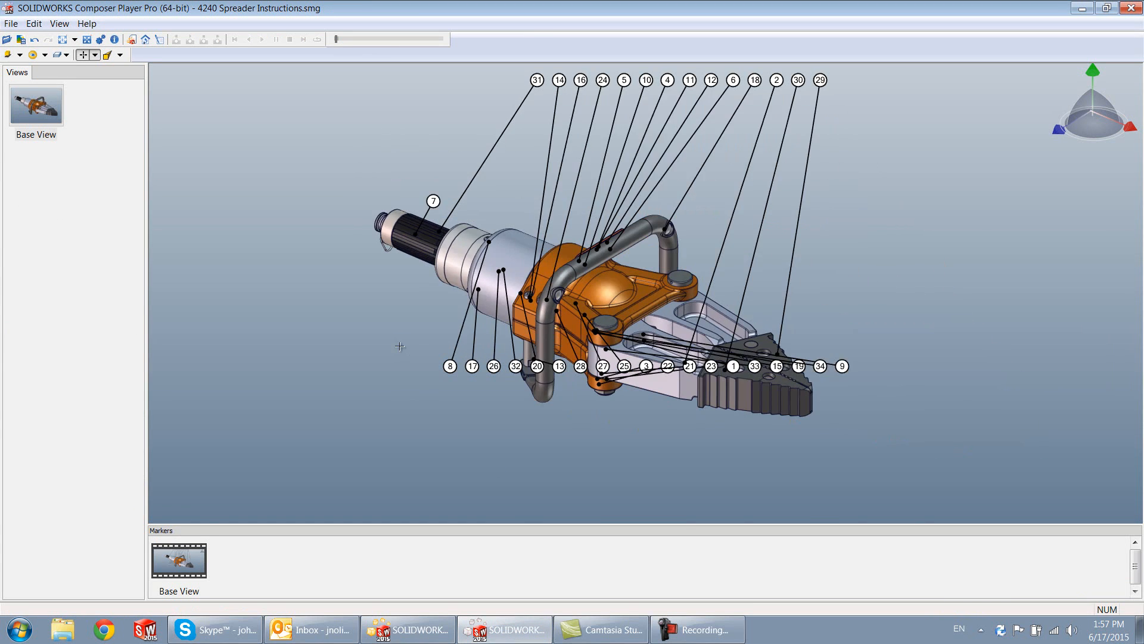
right_click_drag(611, 313, 589, 319)
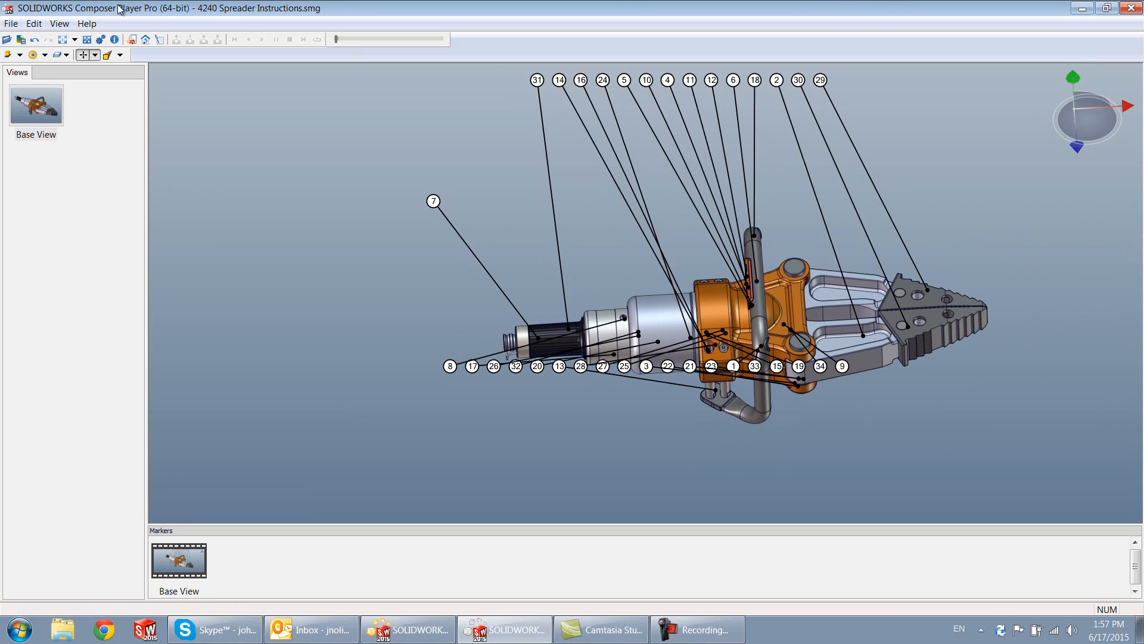
left_click(1131, 8)
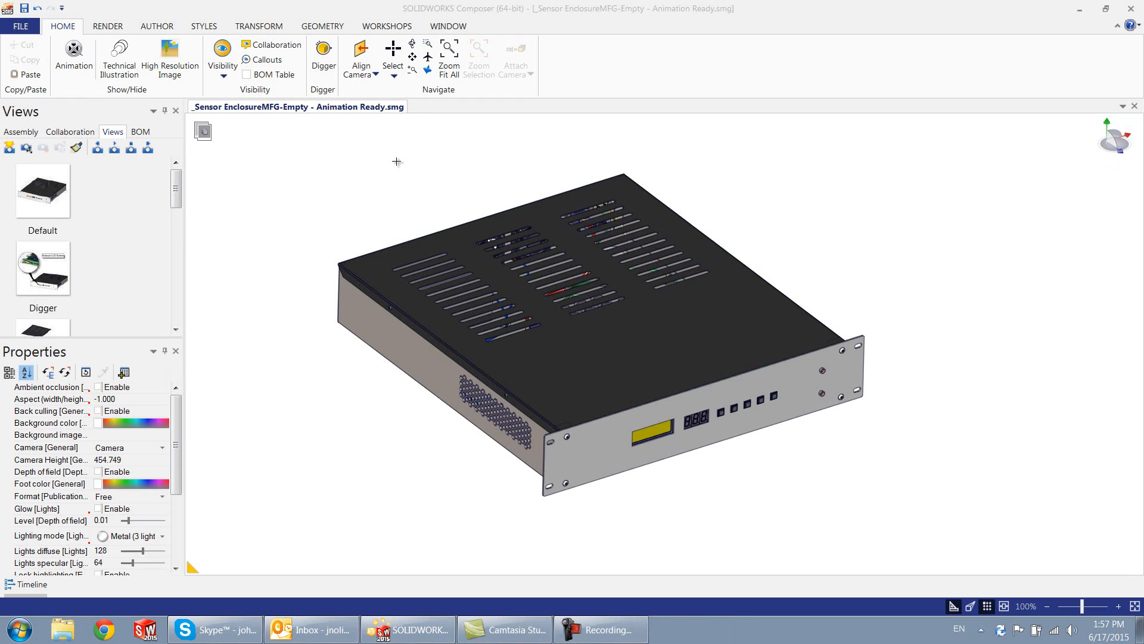
Open the save settings for exporting the sensor enclosure document as a SOLIDWORKS Composer package.
left_click(22, 27)
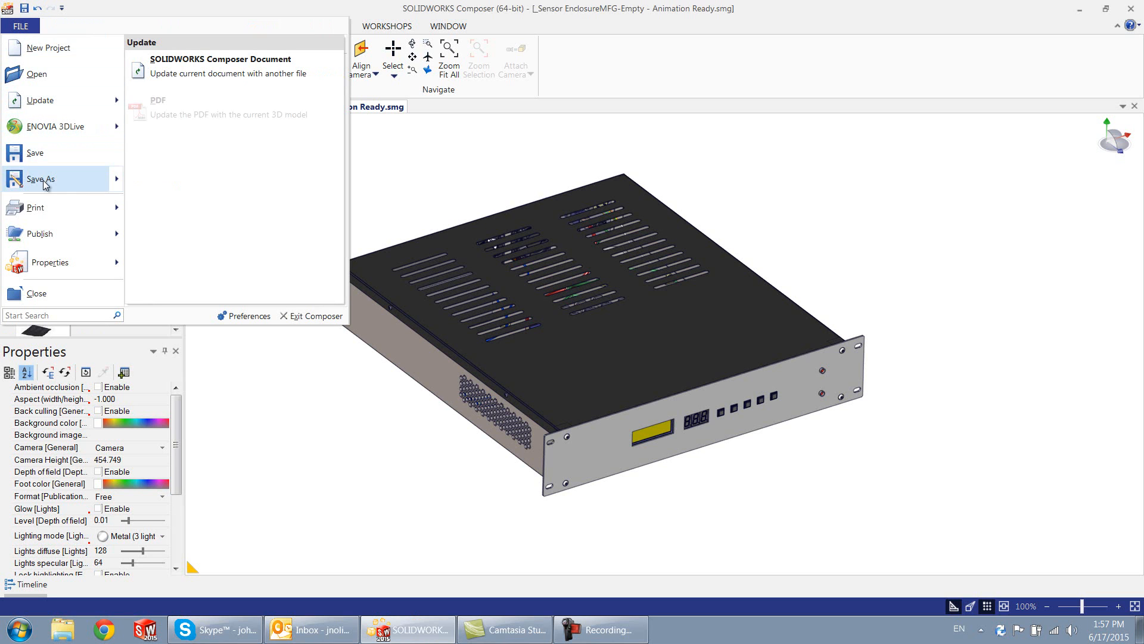
mouse_move(46, 182)
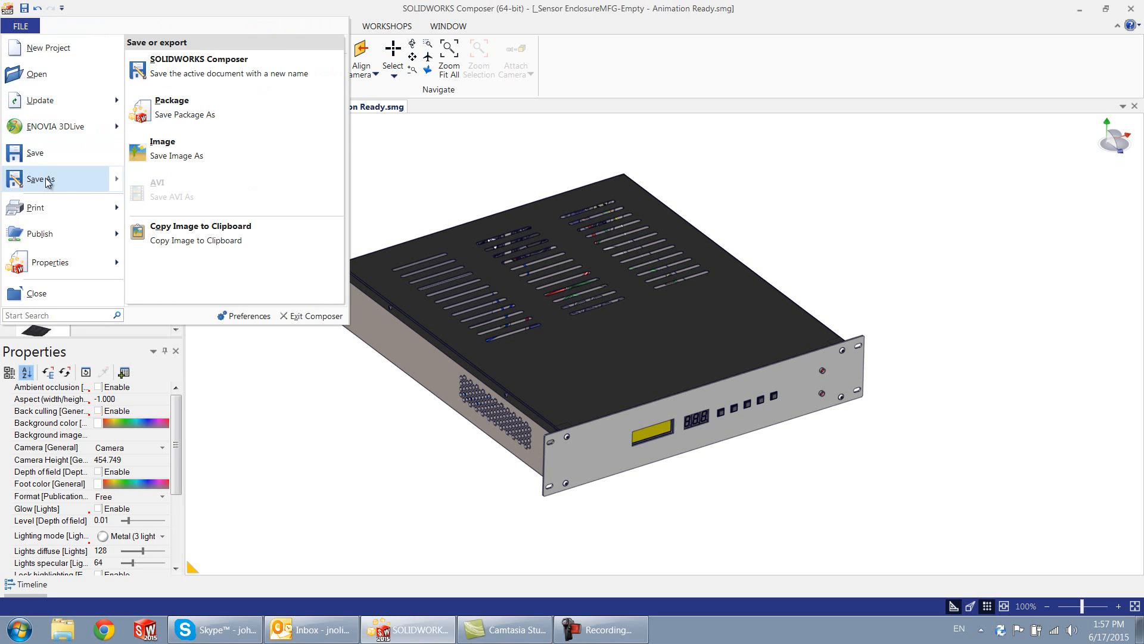
left_click(238, 112)
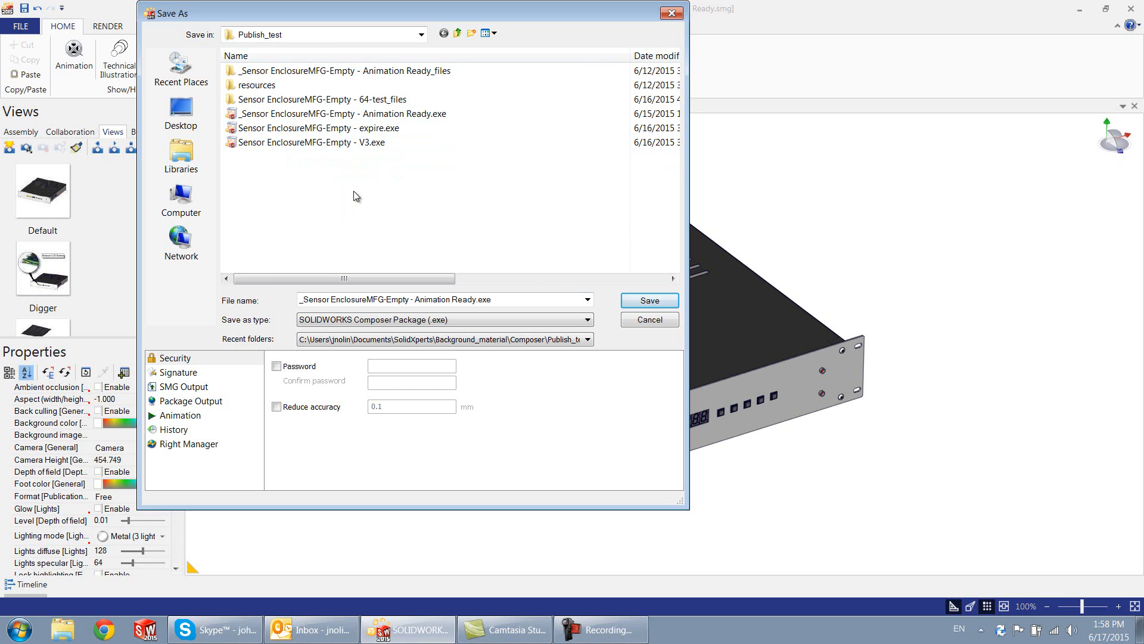
Try High (low quality) geometry compression in the package's SMG output settings and return it to Medium.
left_click(180, 387)
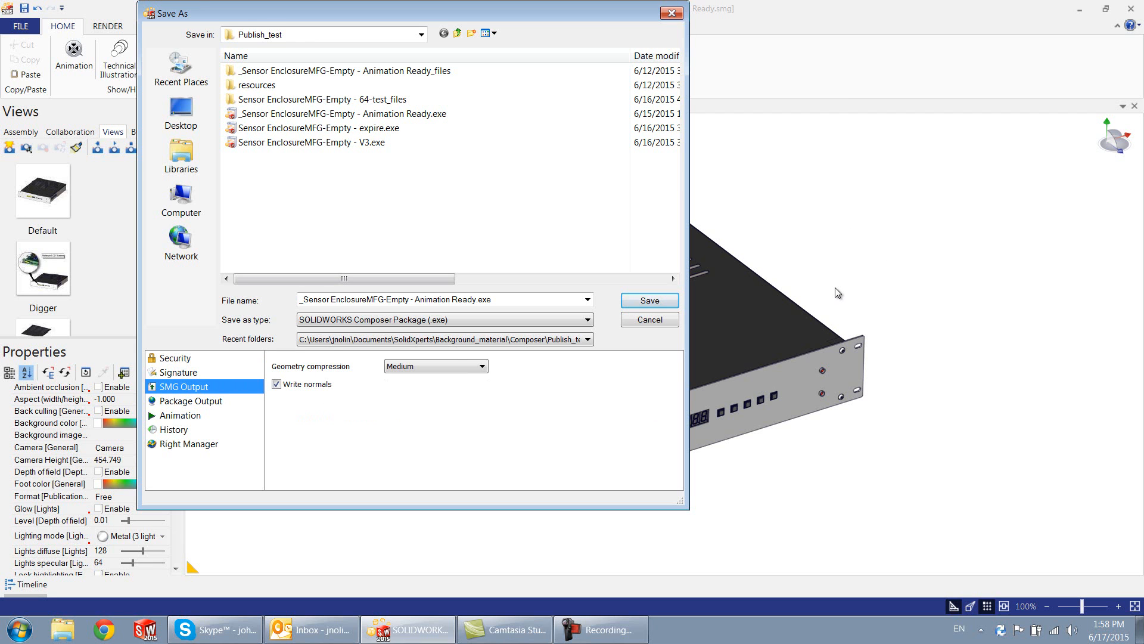
left_click(483, 365)
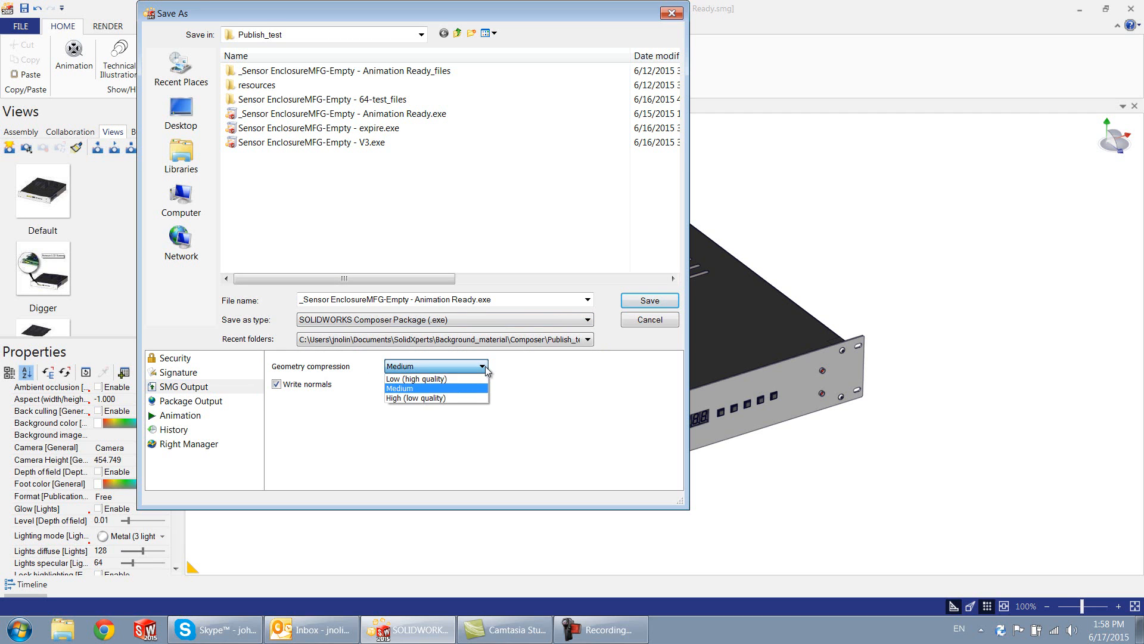
left_click(456, 399)
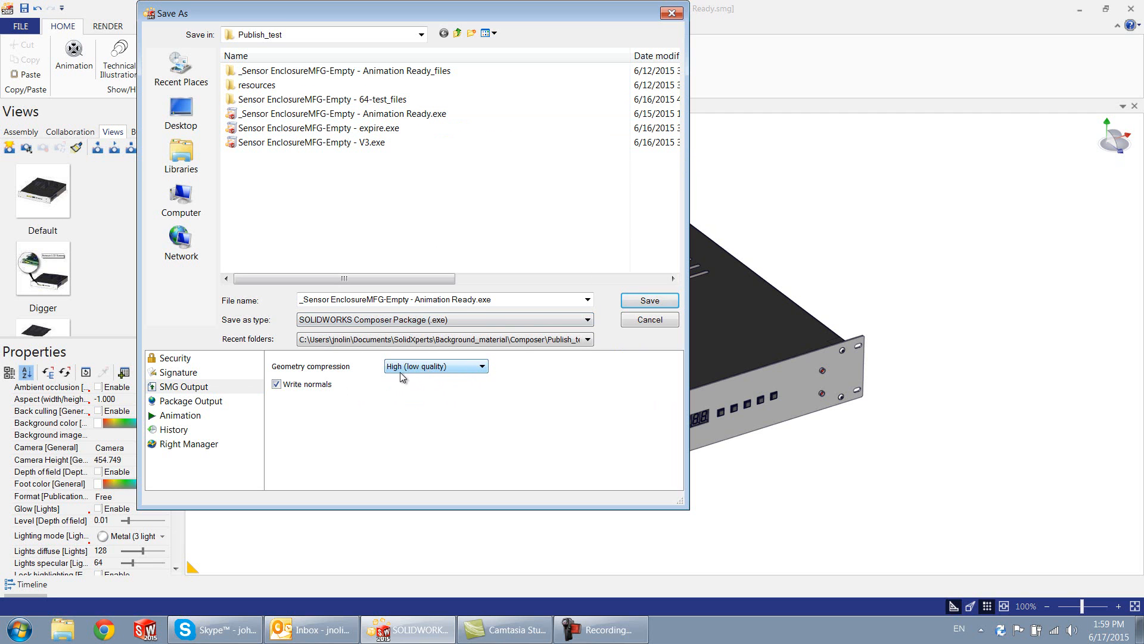
left_click(482, 368)
left_click(460, 388)
left_click(483, 368)
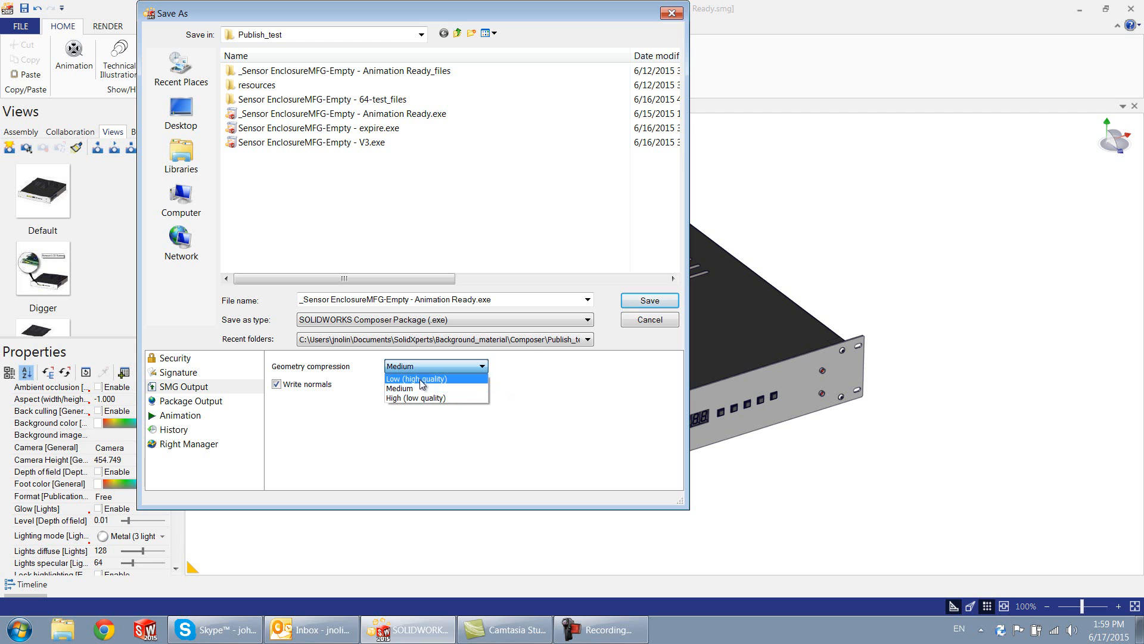
left_click(520, 423)
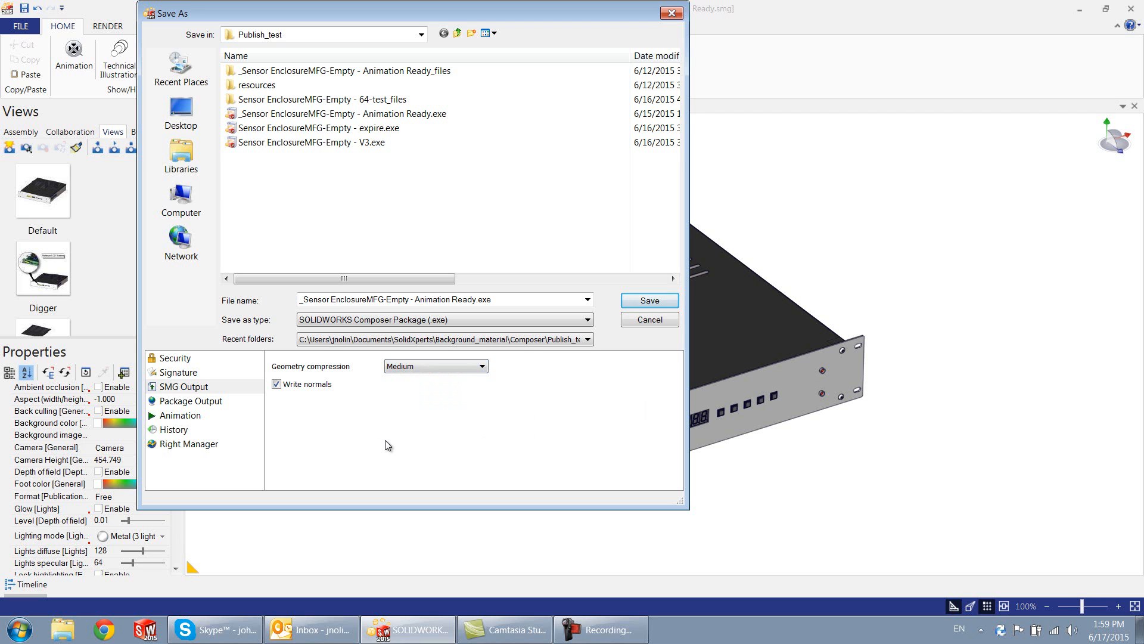
Review the package output and rights settings, turn the expiration option on and off, and cancel the package save.
left_click(198, 402)
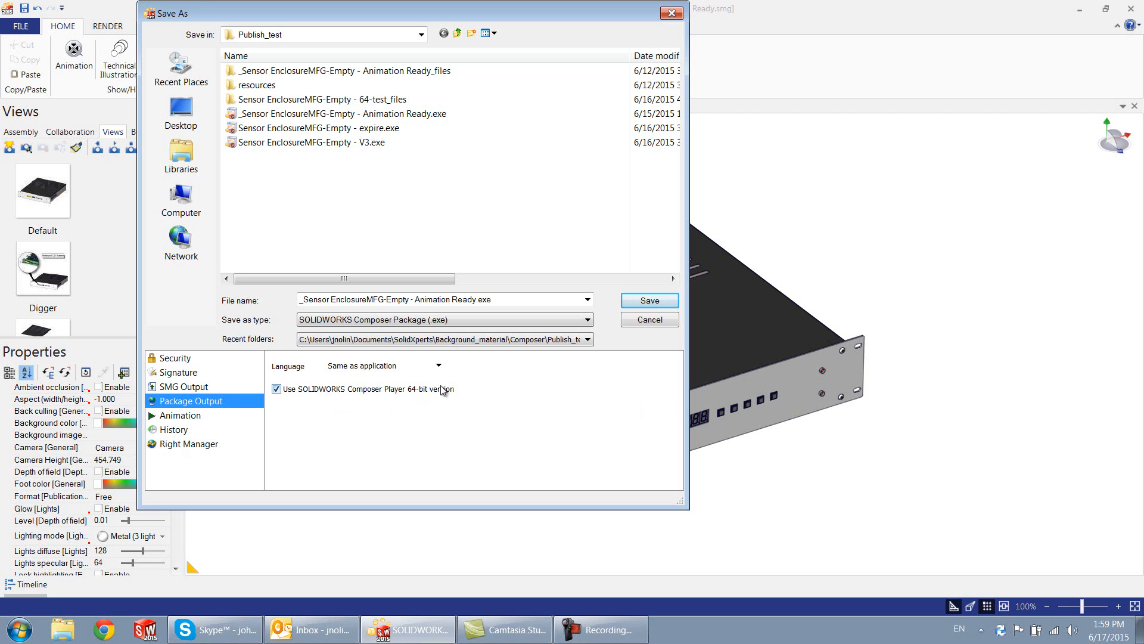
left_click(206, 445)
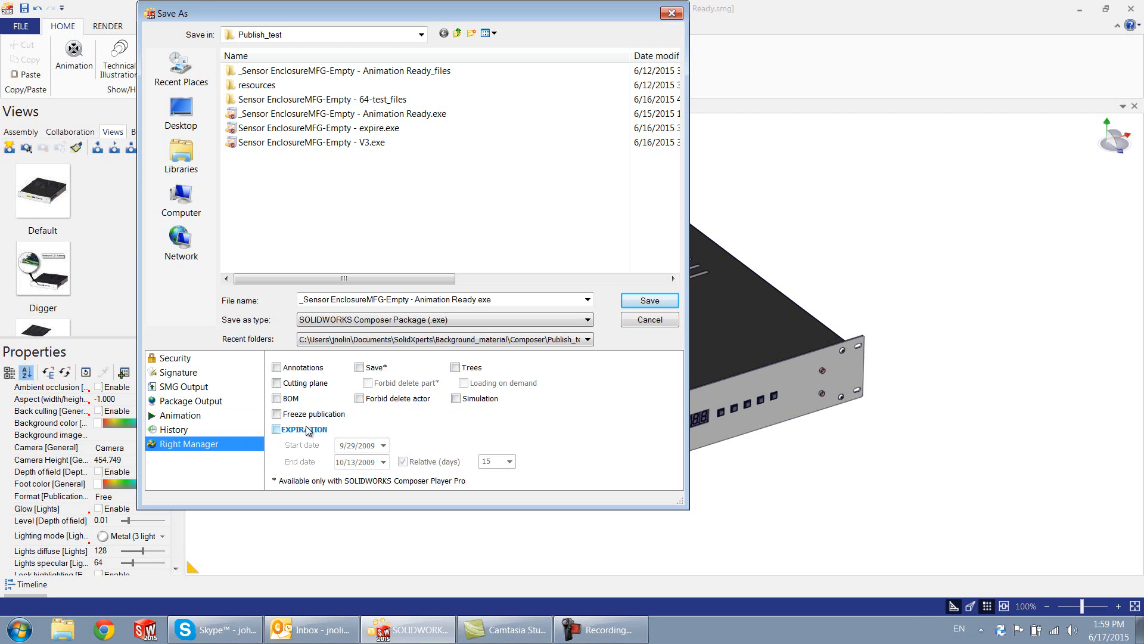
left_click(278, 430)
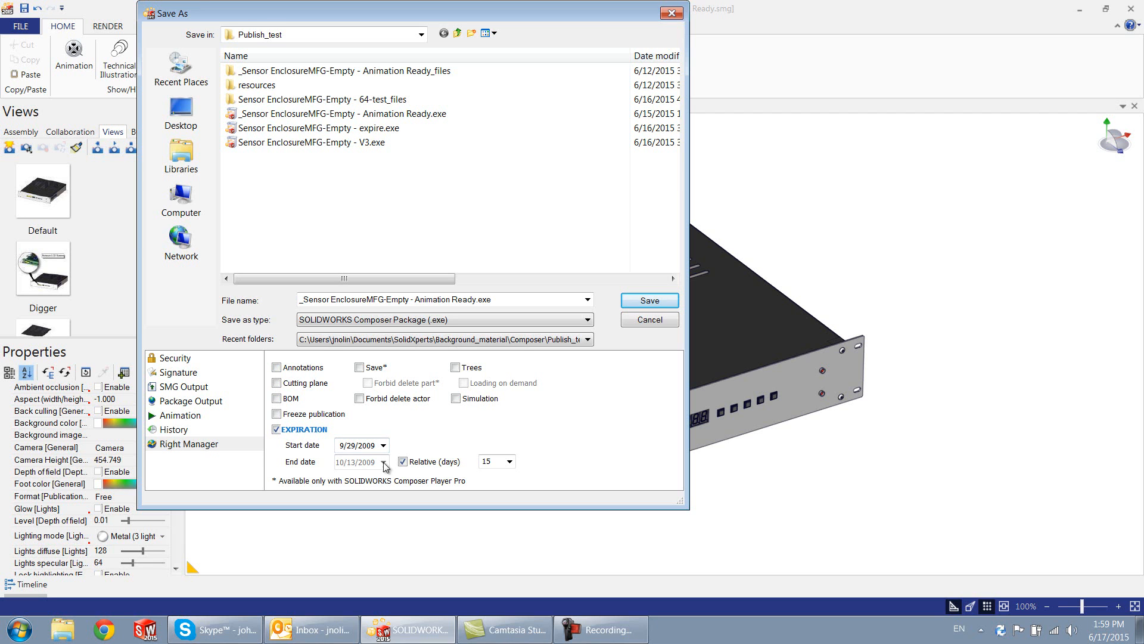
left_click(404, 462)
left_click(277, 430)
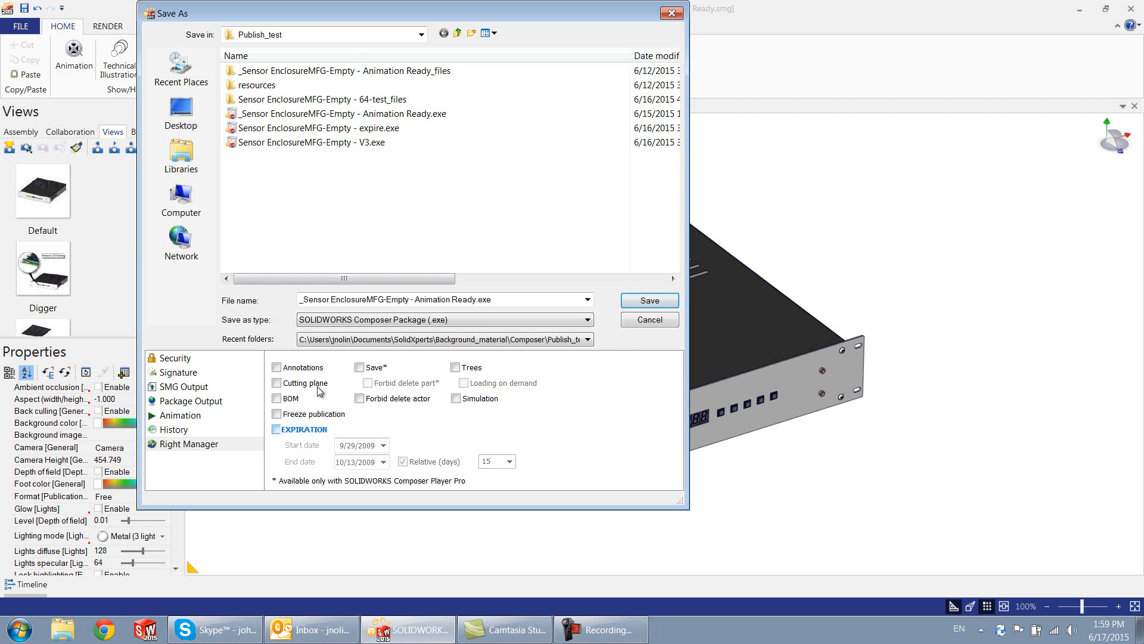
left_click(672, 13)
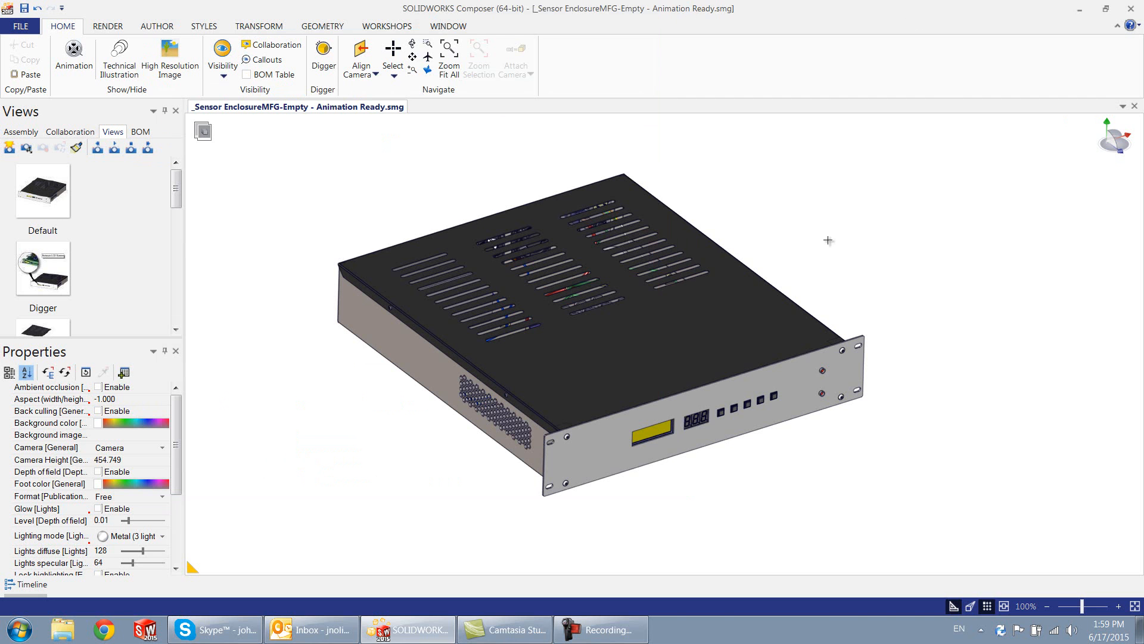
Minimize Composer and open the Publish_test folder in Windows Explorer, under My Documents, SolidXperts, Background_material, Composer.
left_click(1081, 15)
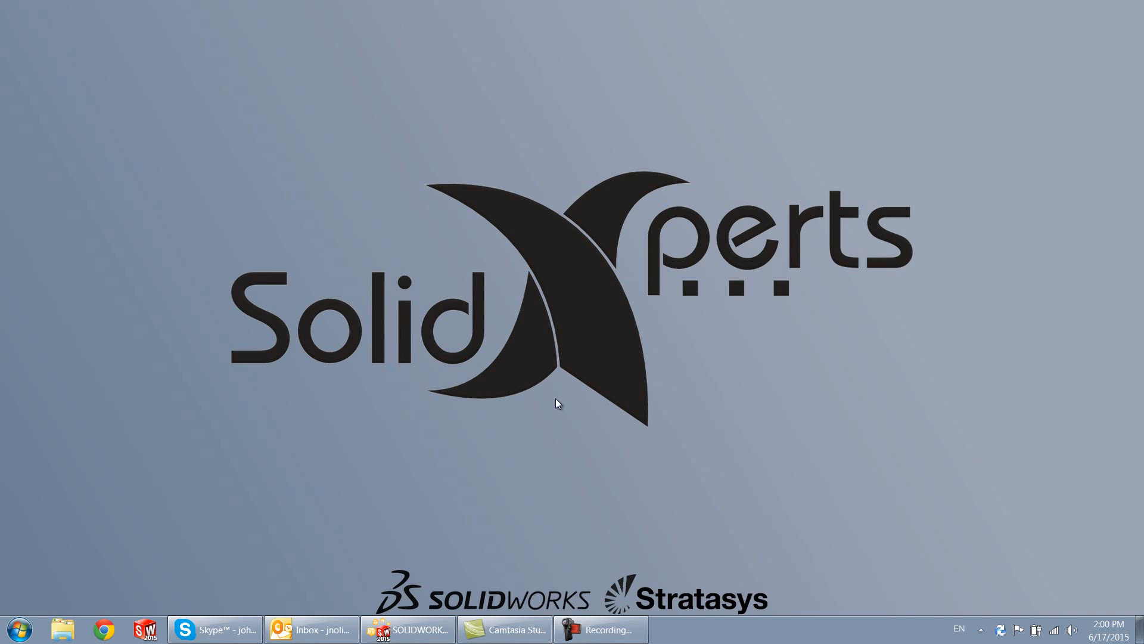
left_click(76, 636)
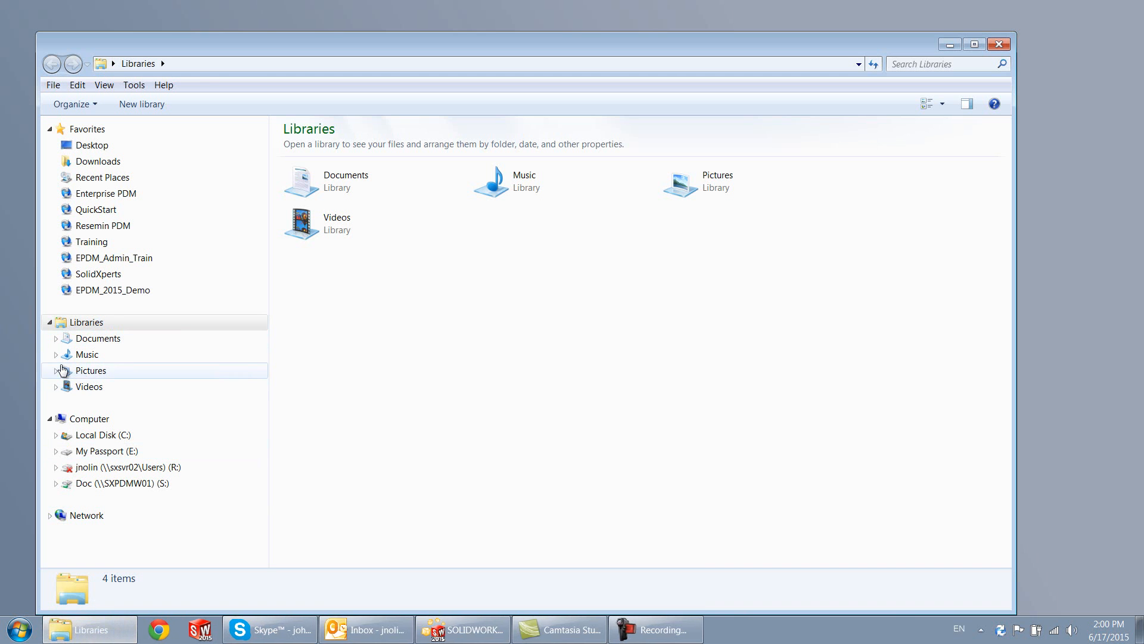
left_click(56, 338)
left_click(61, 354)
scroll(65, 357, "down", 7)
left_click(67, 317)
left_click(75, 333)
scroll(80, 335, "down", 1)
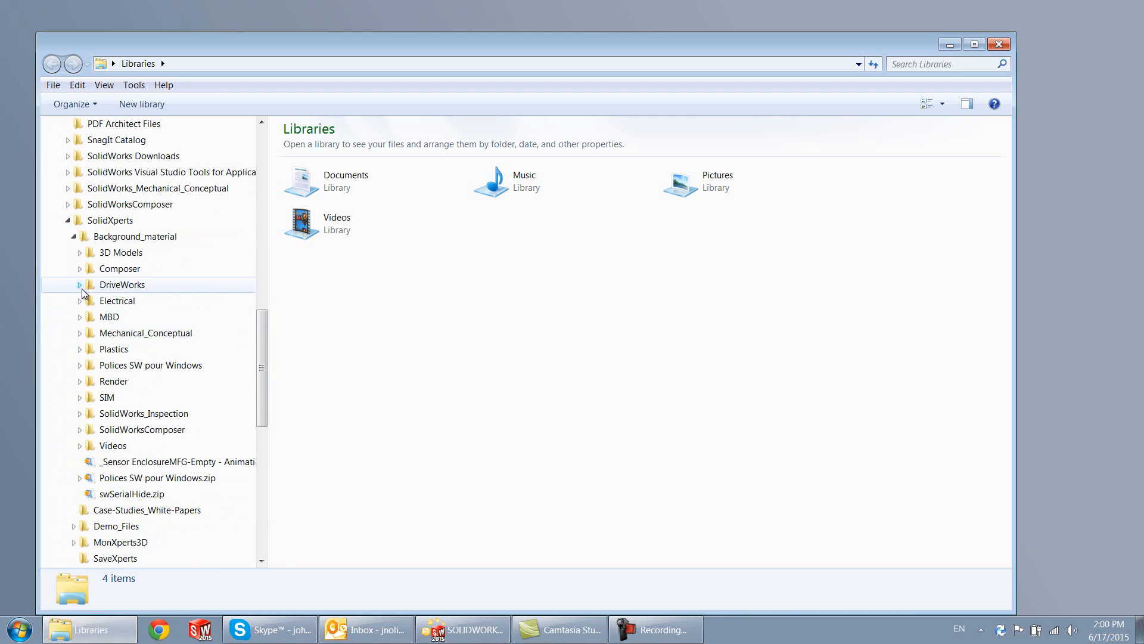
left_click(79, 268)
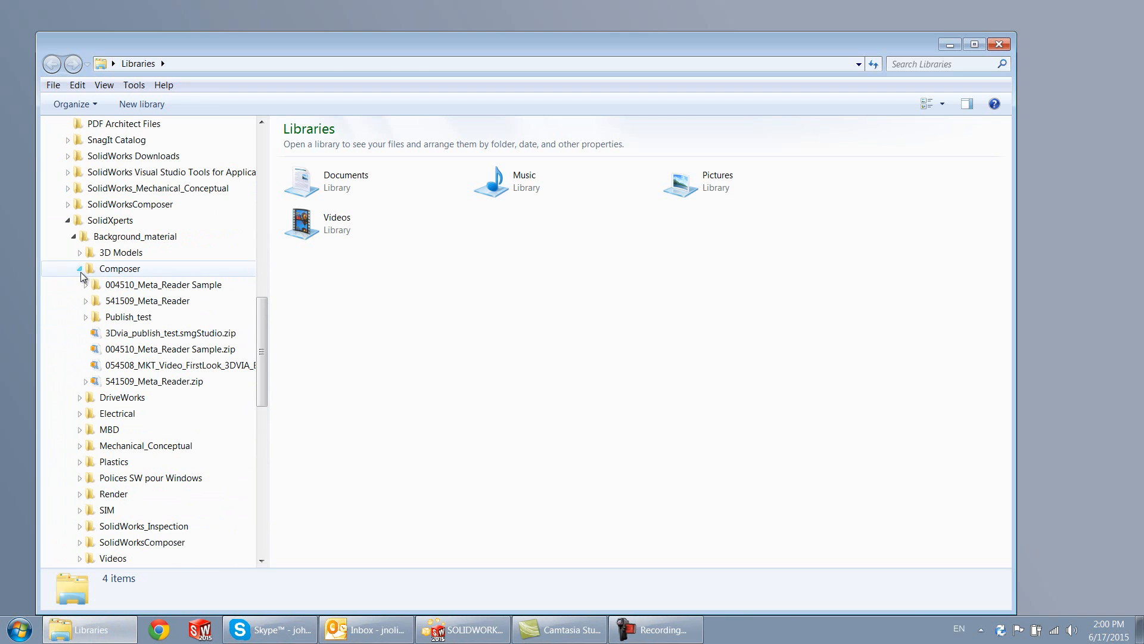
left_click(128, 316)
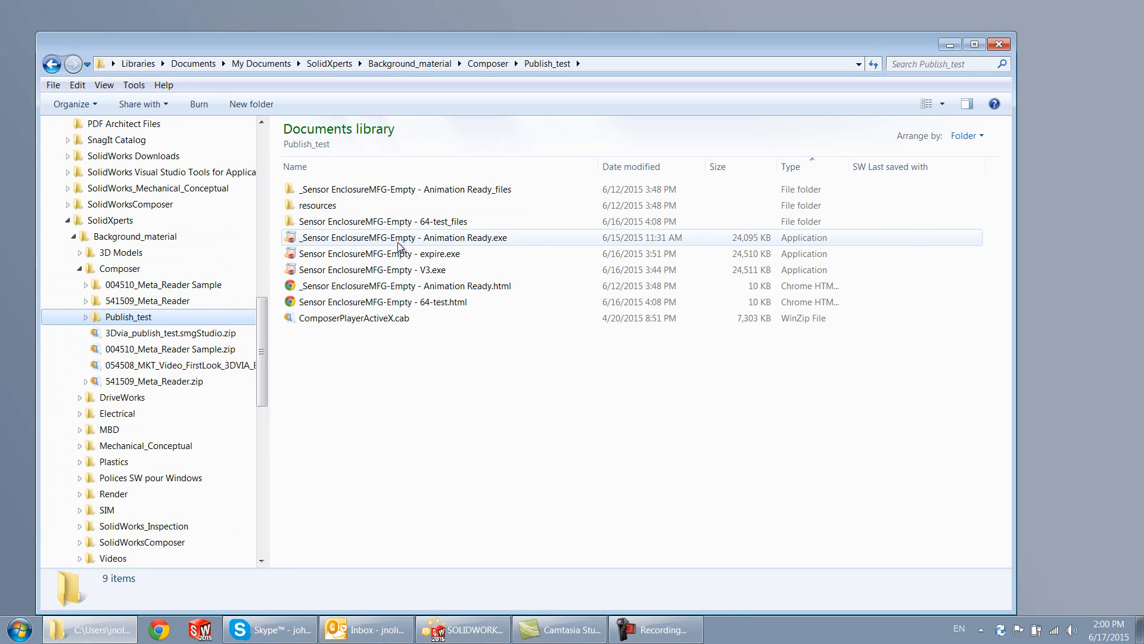
Open the package Sensor EnclosureMFG-Empty - V3.exe, display its Digger view and View 5, and close the player.
double_click(394, 270)
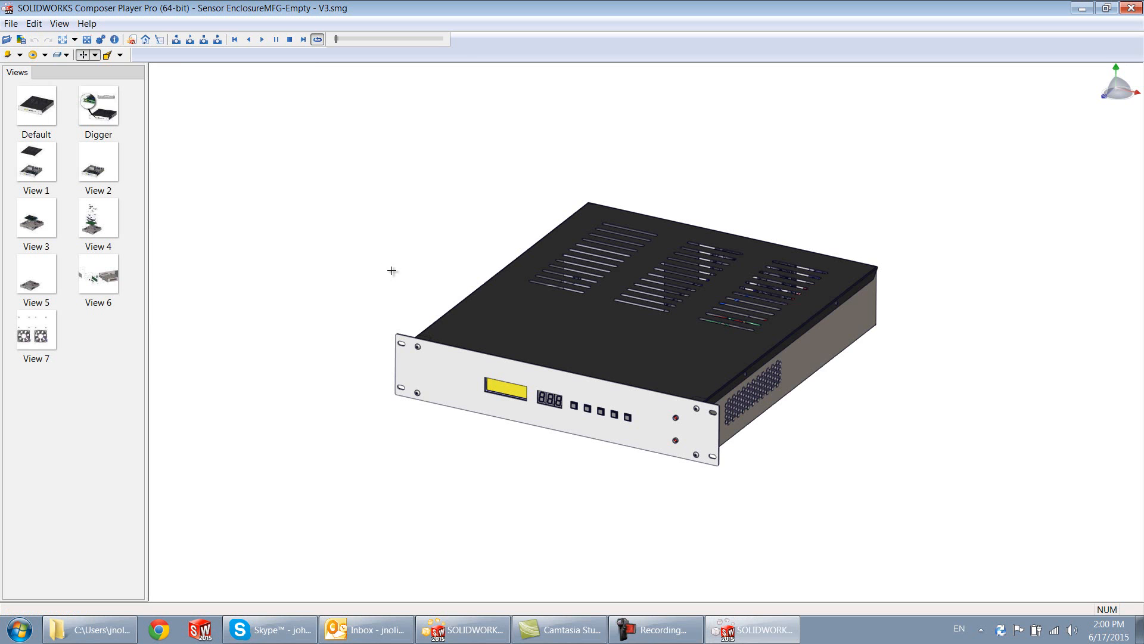
left_click(110, 113)
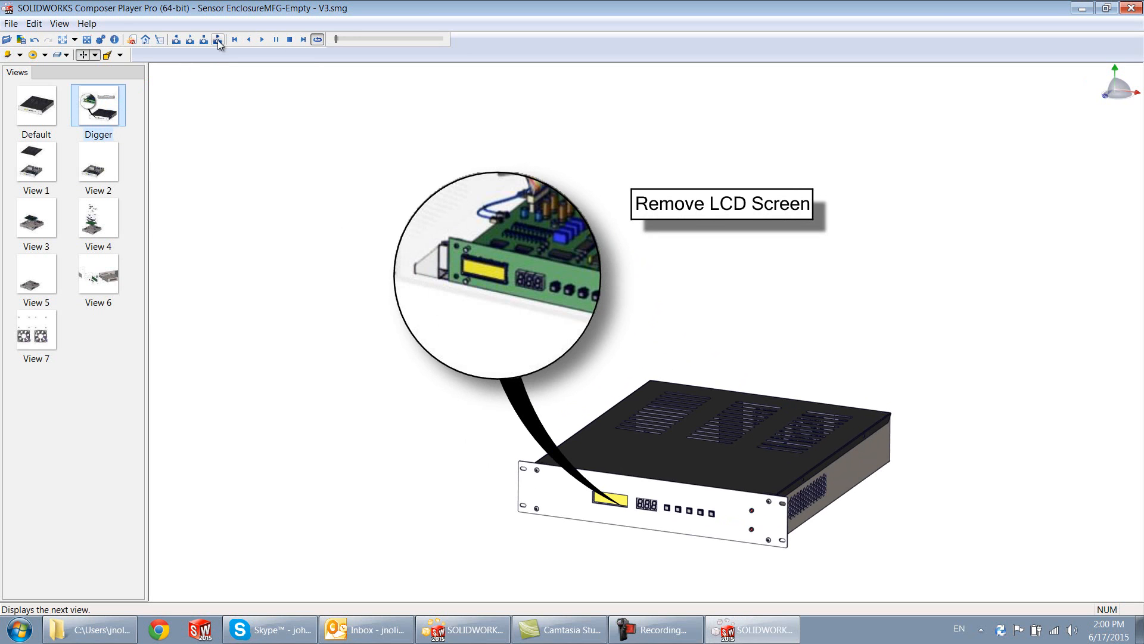
left_click(32, 276)
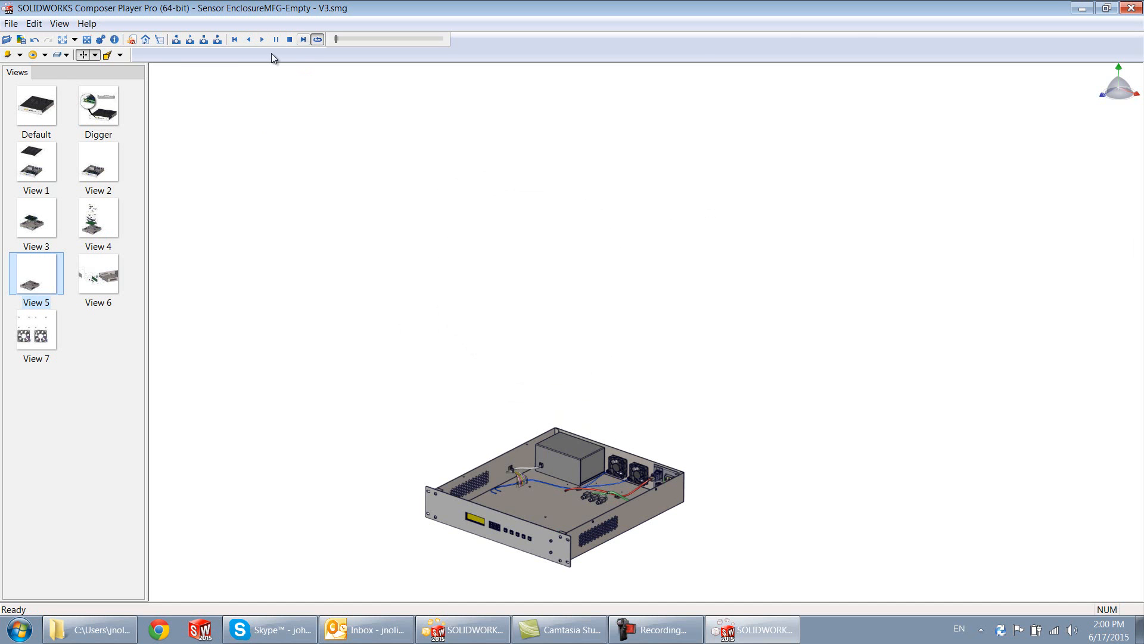
left_click(1132, 9)
left_click(536, 359)
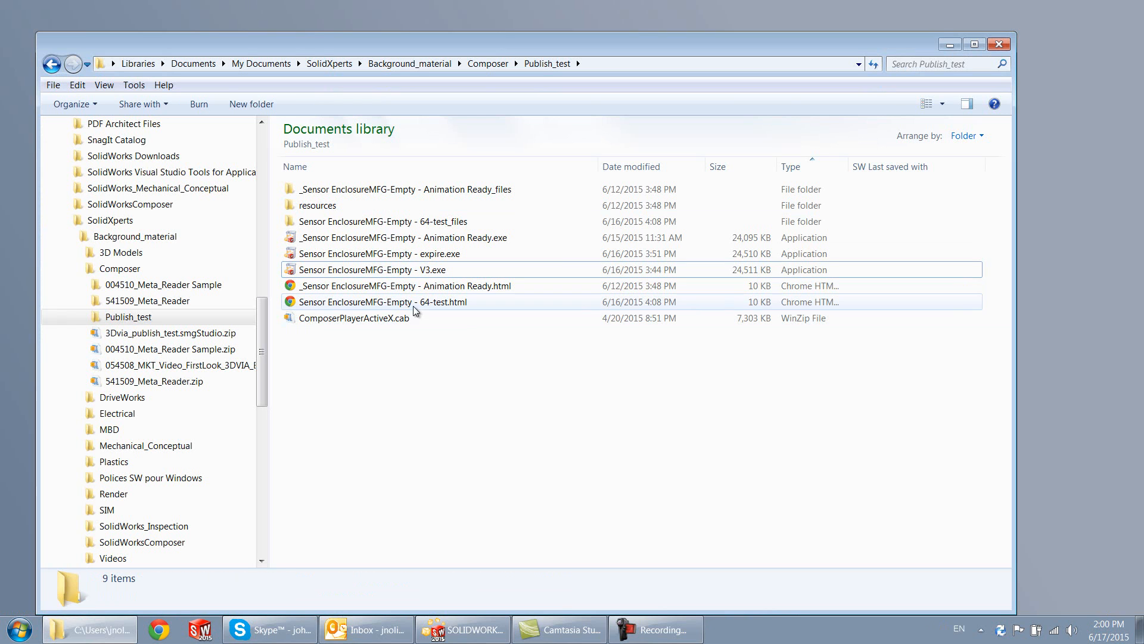
Try to open the package Sensor EnclosureMFG-Empty - expire.exe and close the player.
left_click(384, 258)
double_click(385, 258)
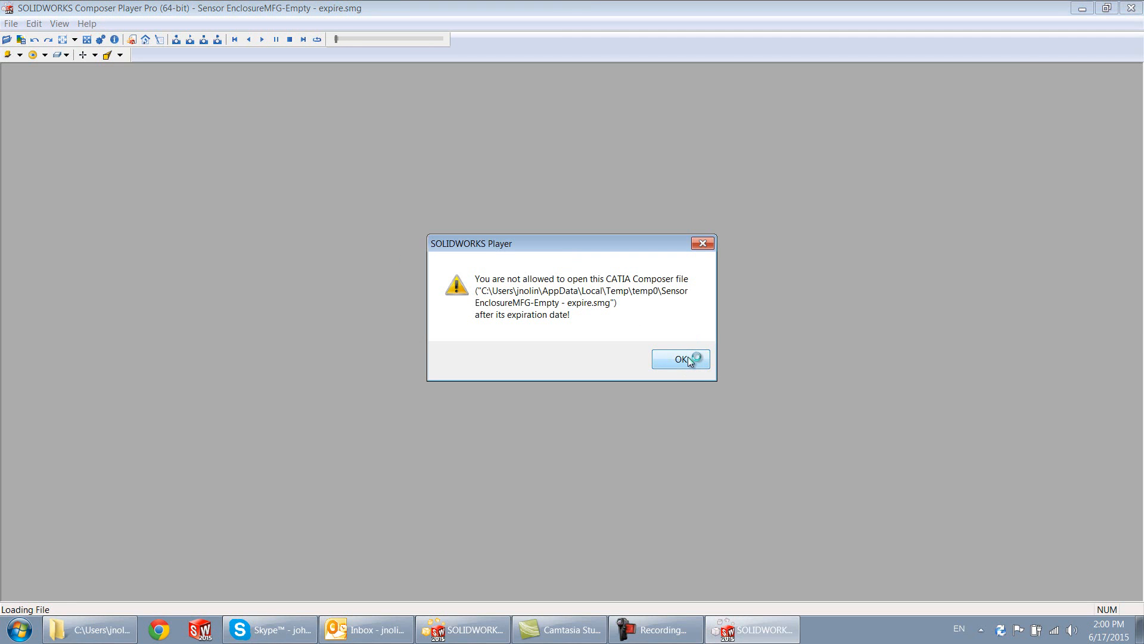
left_click(707, 245)
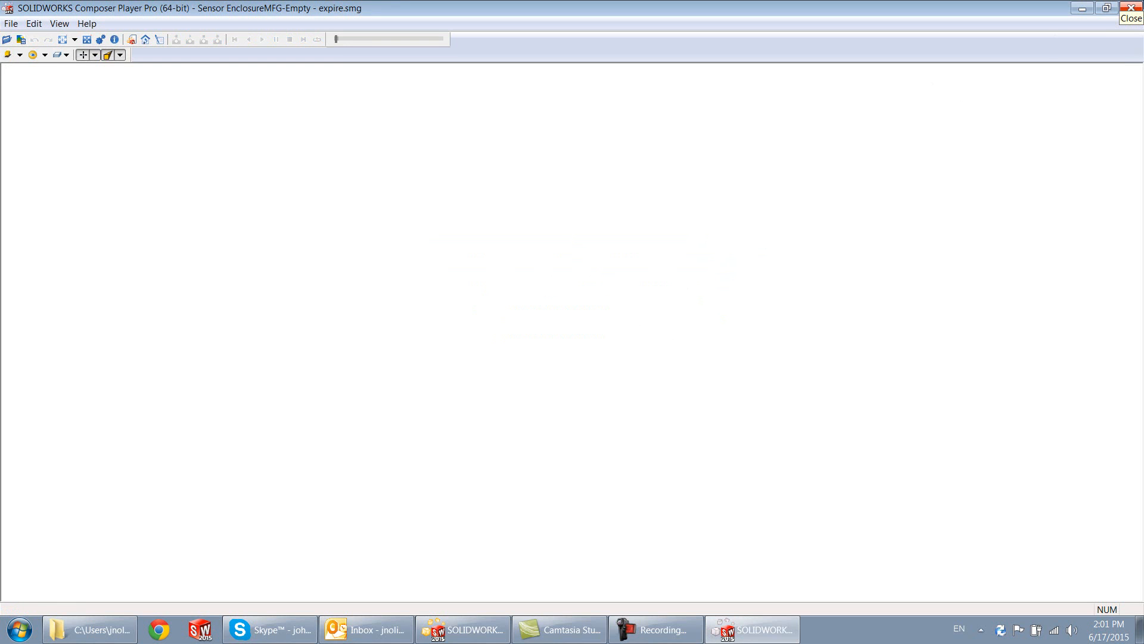
left_click(1131, 9)
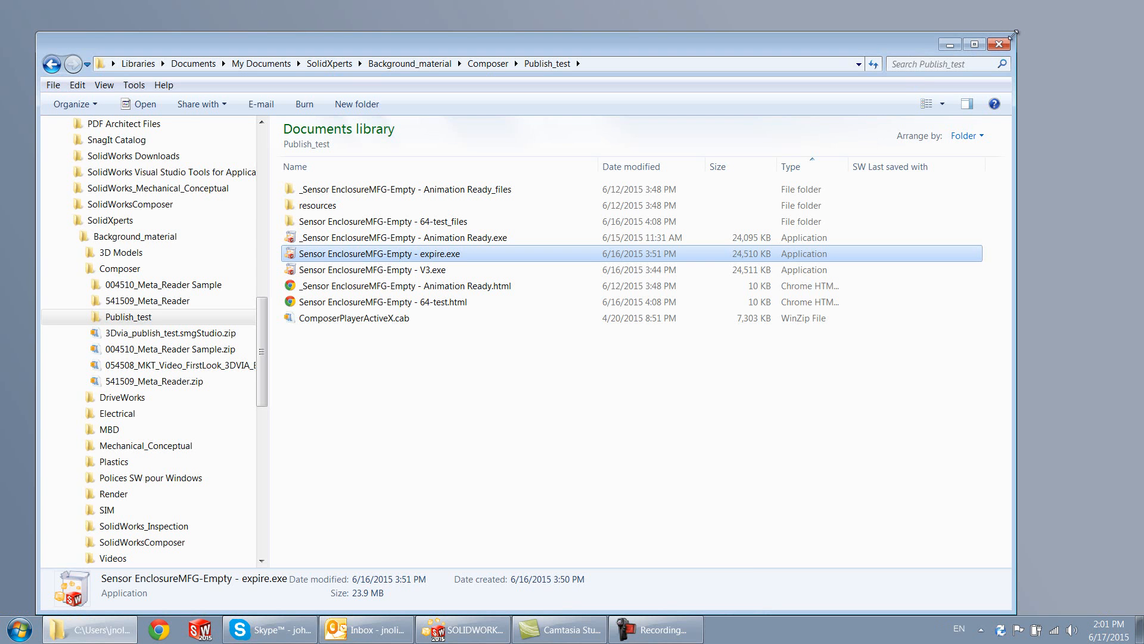